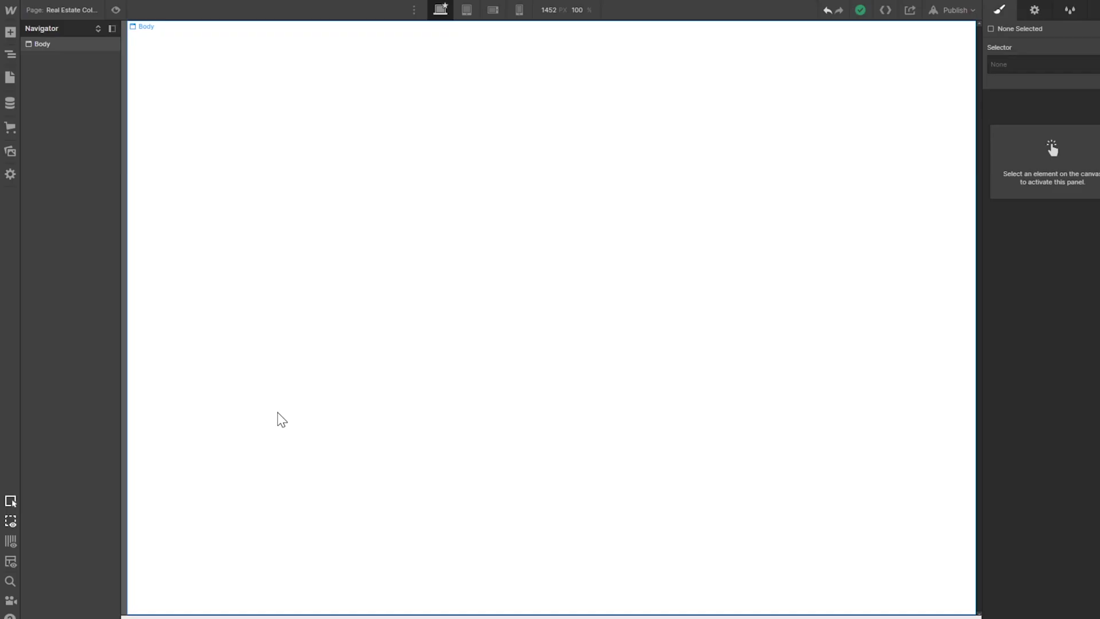
Select the page body and add a Div Block using the element search.
{"action": "left_click", "coordinate": [277, 420]}
{"action": "key", "text": "ctrl+k"}
{"action": "type", "text": "d"}
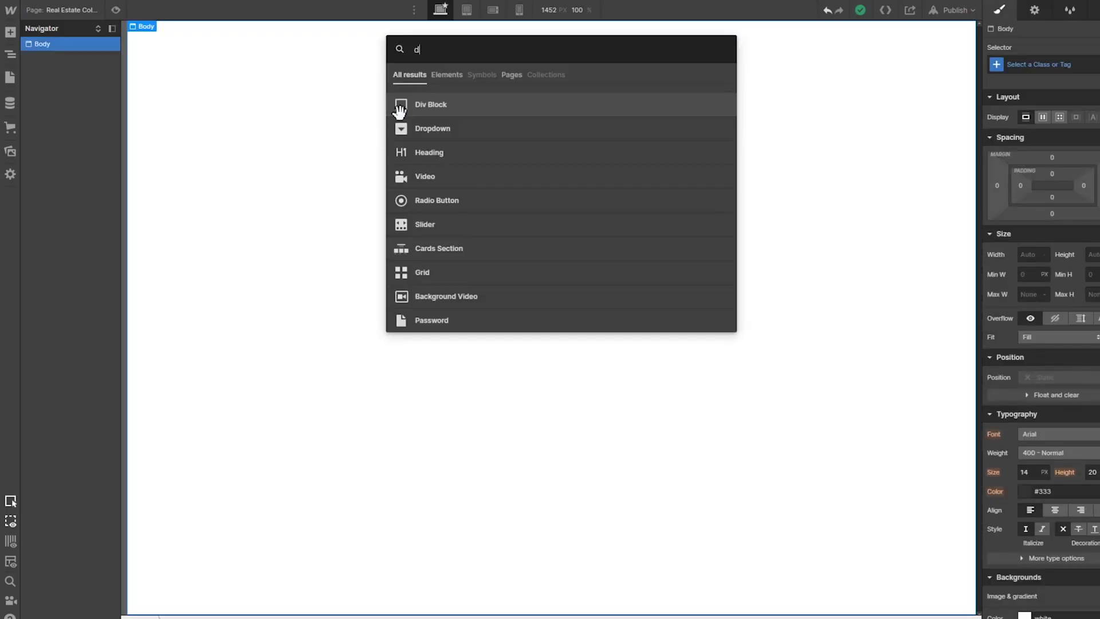
{"action": "left_click", "coordinate": [400, 109]}
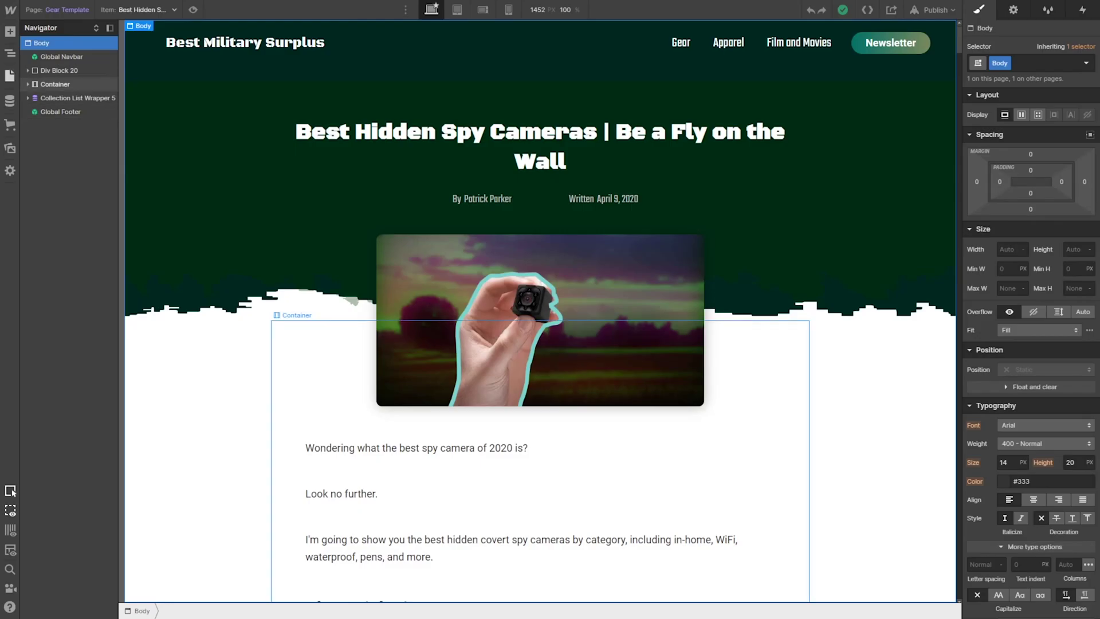
Open the Home page on the canvas from the Pages list.
{"action": "key", "text": "p"}
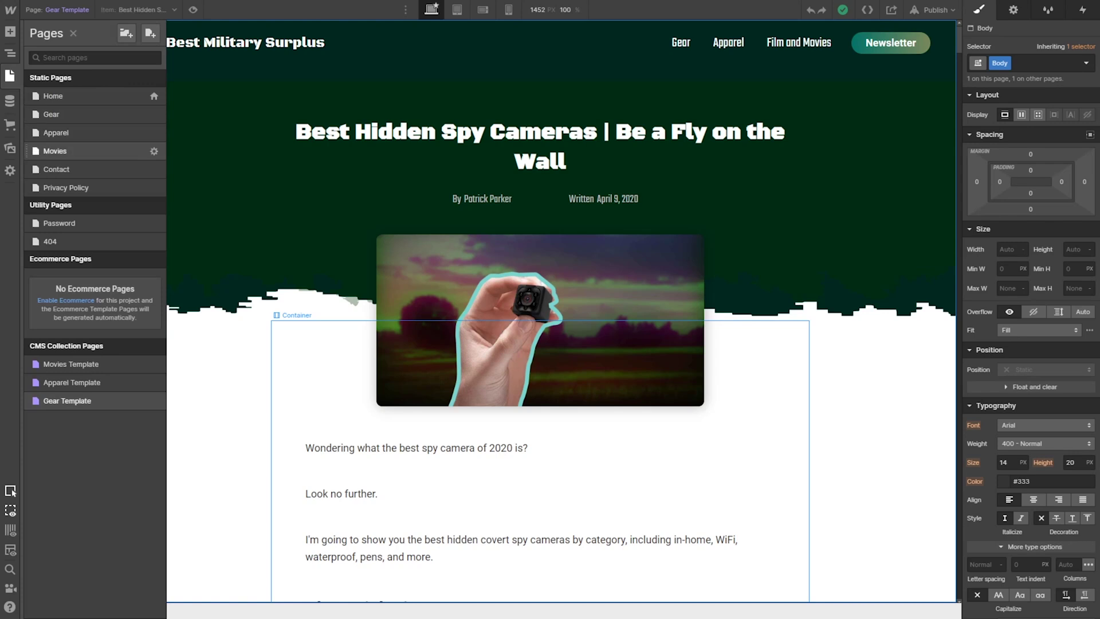
{"action": "left_click", "coordinate": [53, 96]}
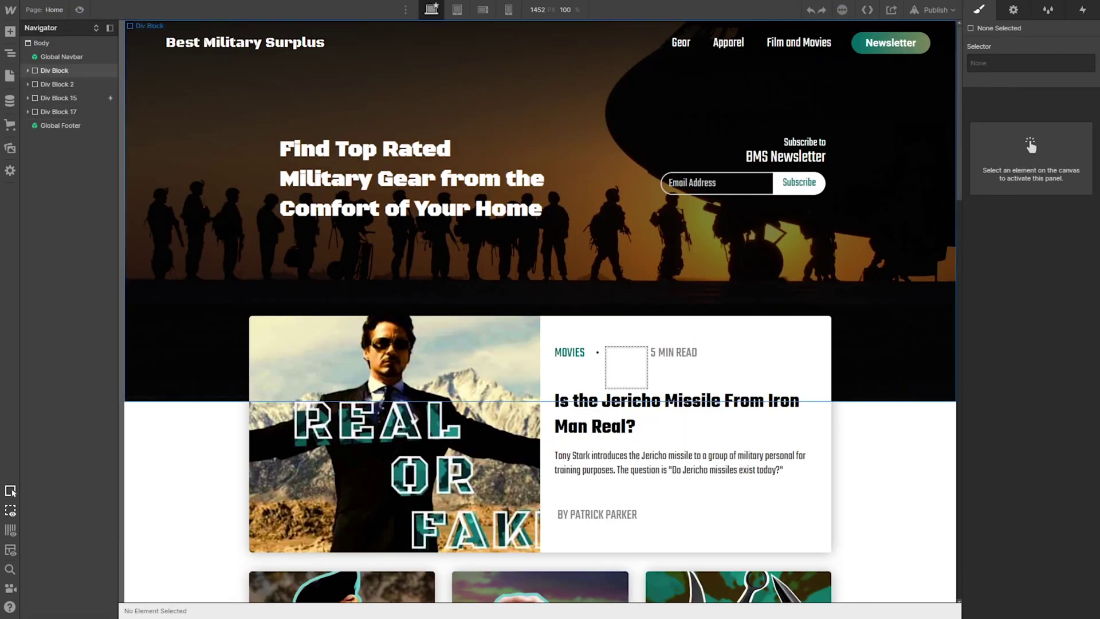
{"action": "scroll", "coordinate": [539, 311], "scroll_direction": "down", "scroll_amount": 5}
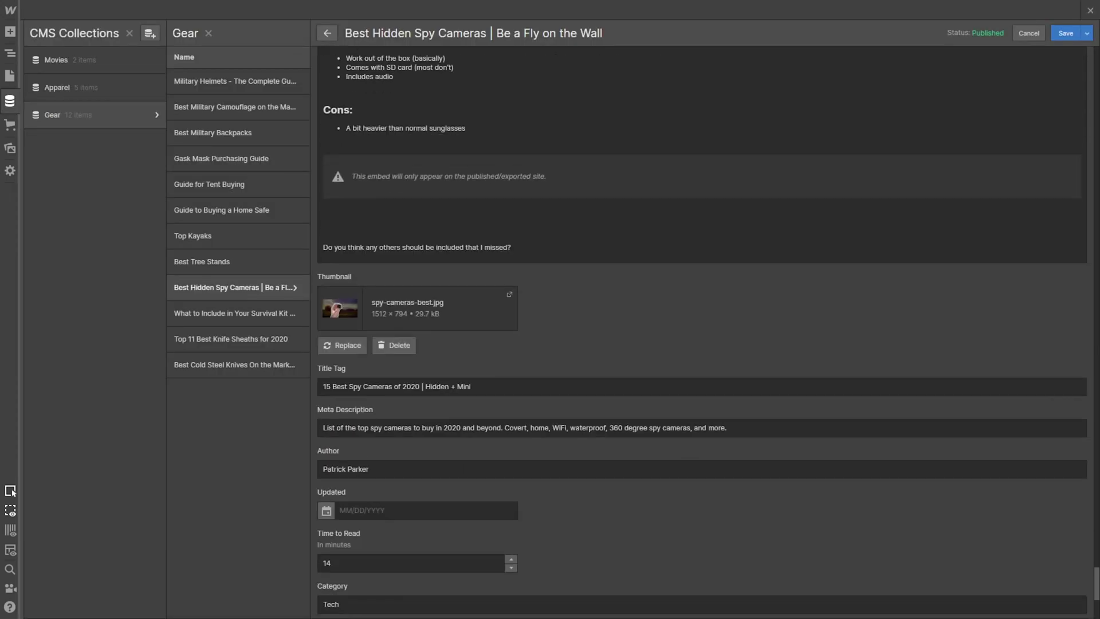
{"action": "scroll", "coordinate": [701, 333], "scroll_direction": "down", "scroll_amount": 3}
{"action": "scroll", "coordinate": [701, 333], "scroll_direction": "down", "scroll_amount": 3}
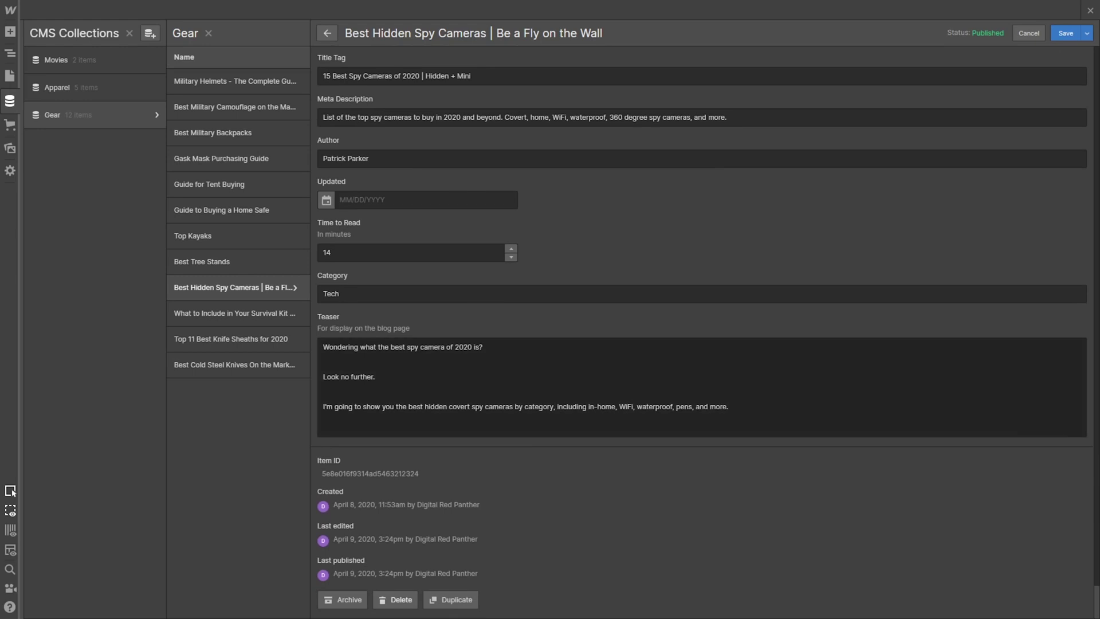
{"action": "scroll", "coordinate": [702, 333], "scroll_direction": "up", "scroll_amount": 5}
{"action": "scroll", "coordinate": [701, 332], "scroll_direction": "up", "scroll_amount": 4}
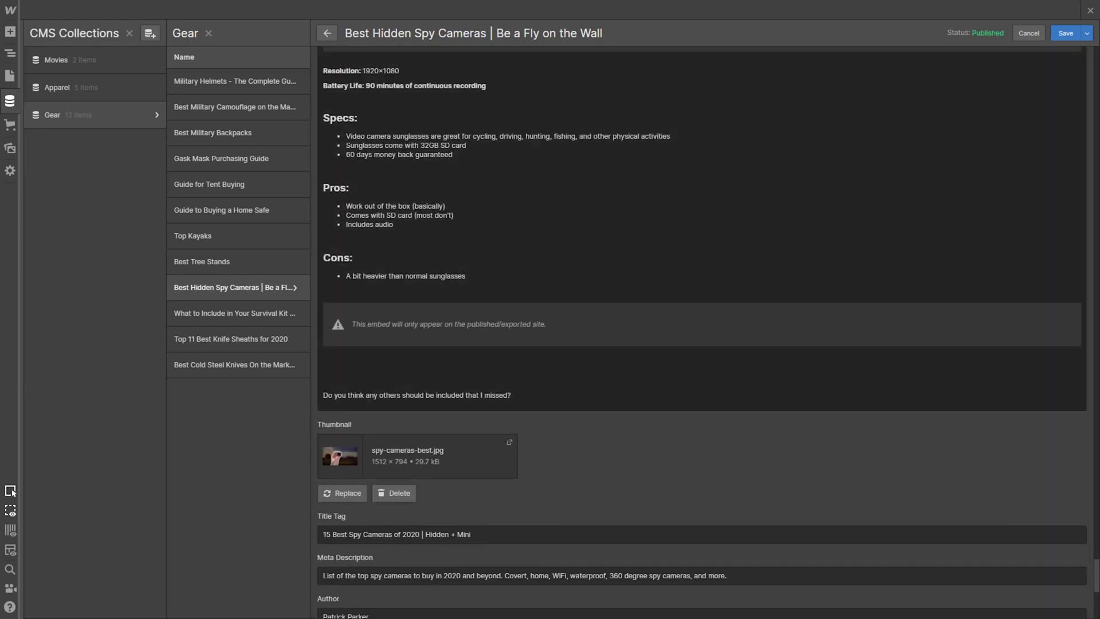
{"action": "scroll", "coordinate": [701, 333], "scroll_direction": "down", "scroll_amount": 1}
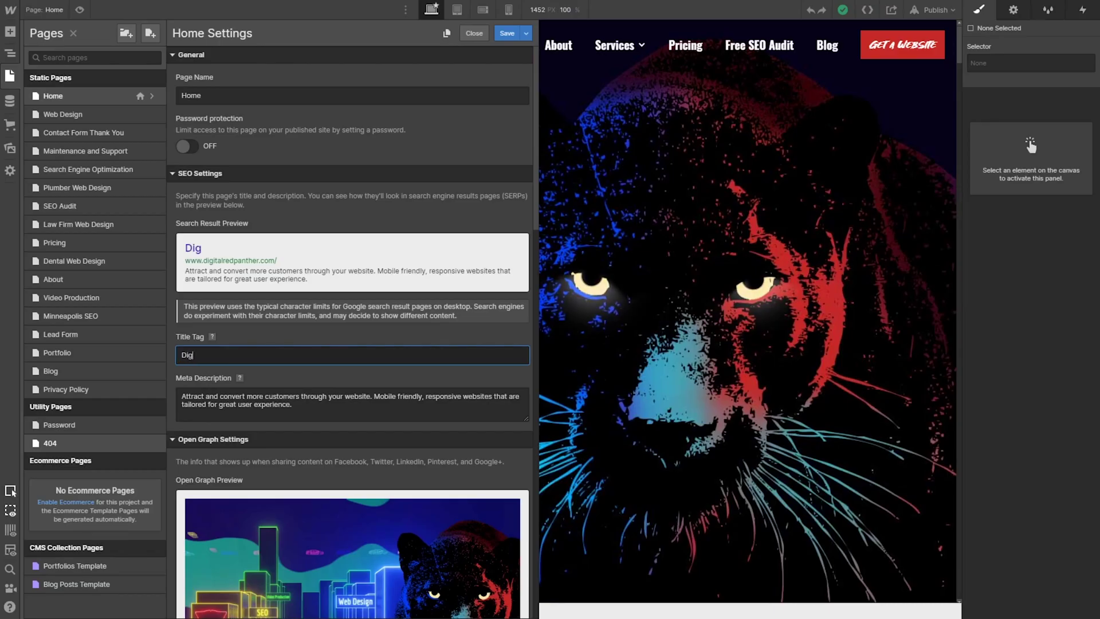
{"action": "type", "text": "ital"}
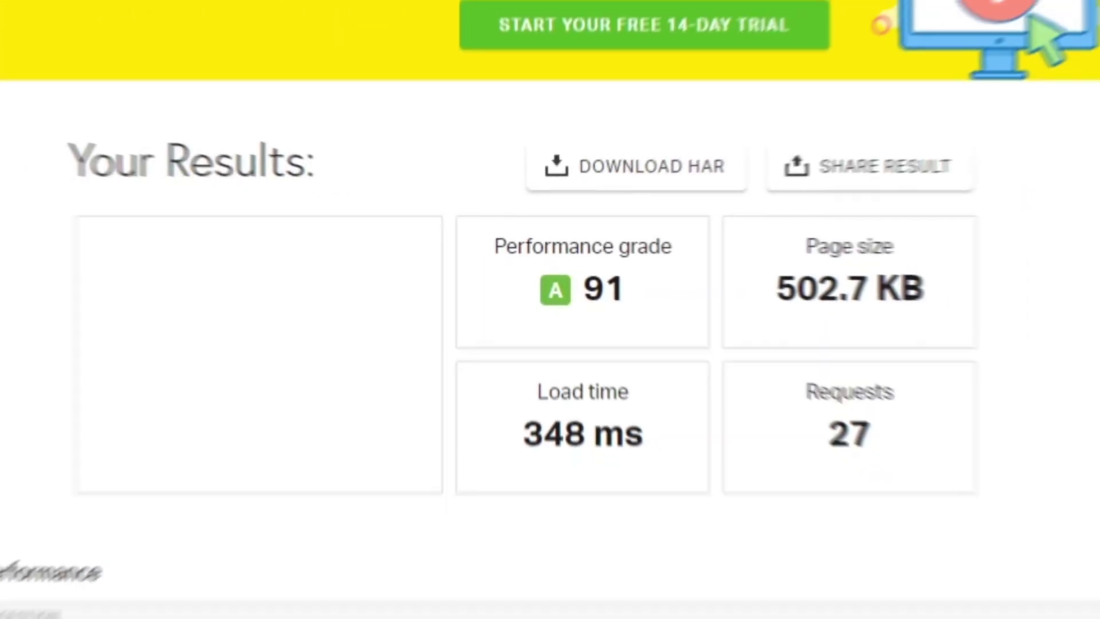
{"action": "scroll", "coordinate": [550, 344], "scroll_direction": "down", "scroll_amount": 3}
{"action": "scroll", "coordinate": [550, 343], "scroll_direction": "down", "scroll_amount": 2}
{"action": "scroll", "coordinate": [551, 344], "scroll_direction": "down", "scroll_amount": 3}
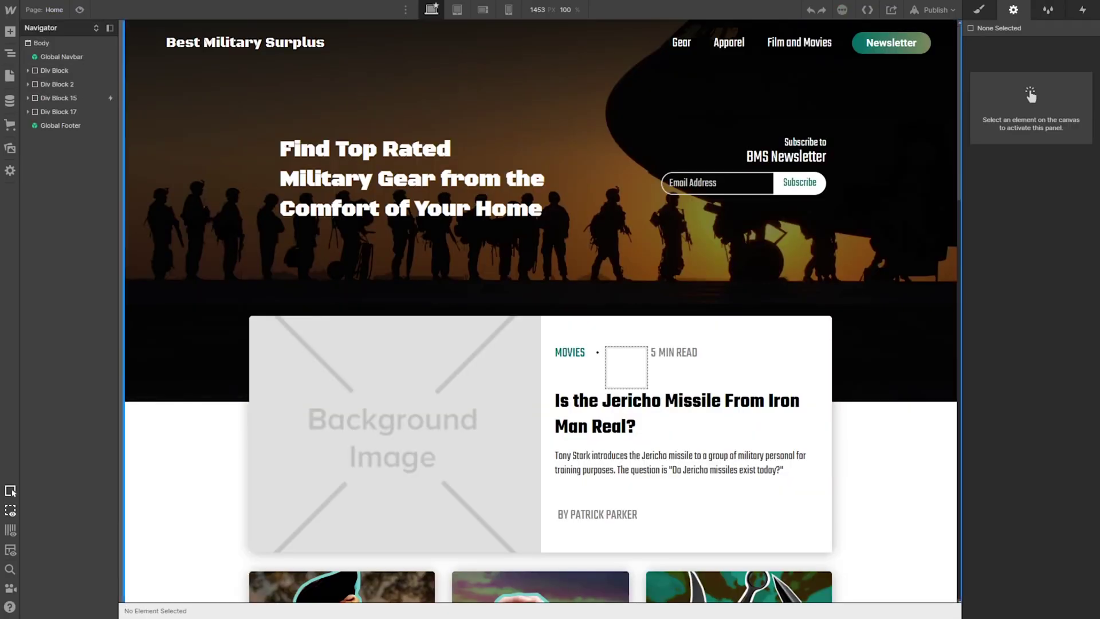
Enable 'Get BG Image from Movies' on the featured article card and preview the page.
{"action": "left_click", "coordinate": [975, 190]}
{"action": "left_click", "coordinate": [1023, 219]}
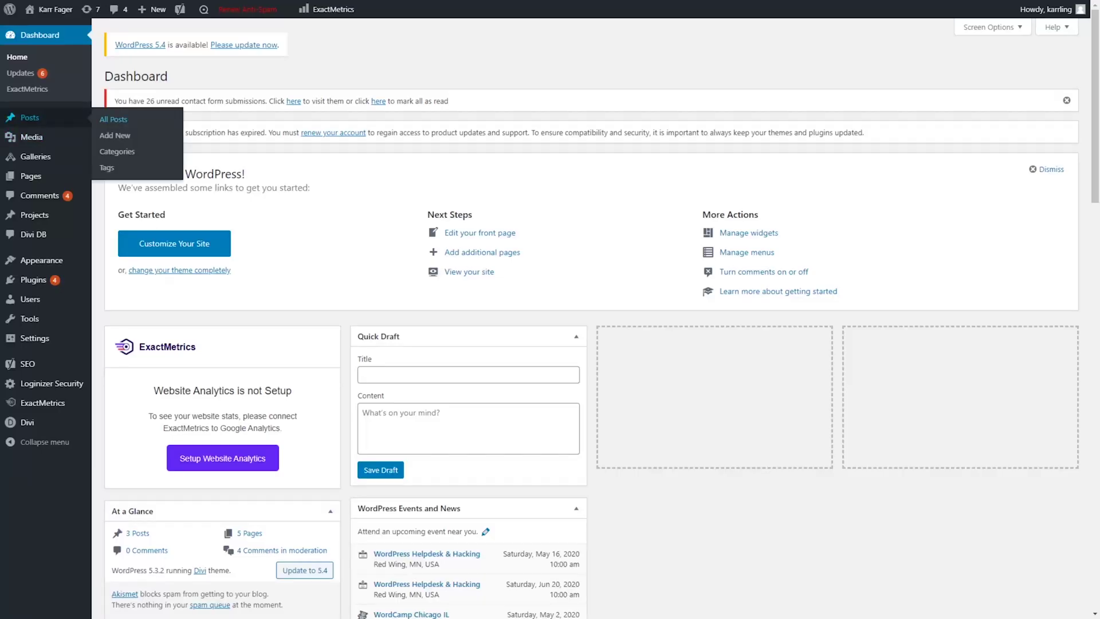
{"action": "left_click", "coordinate": [116, 135]}
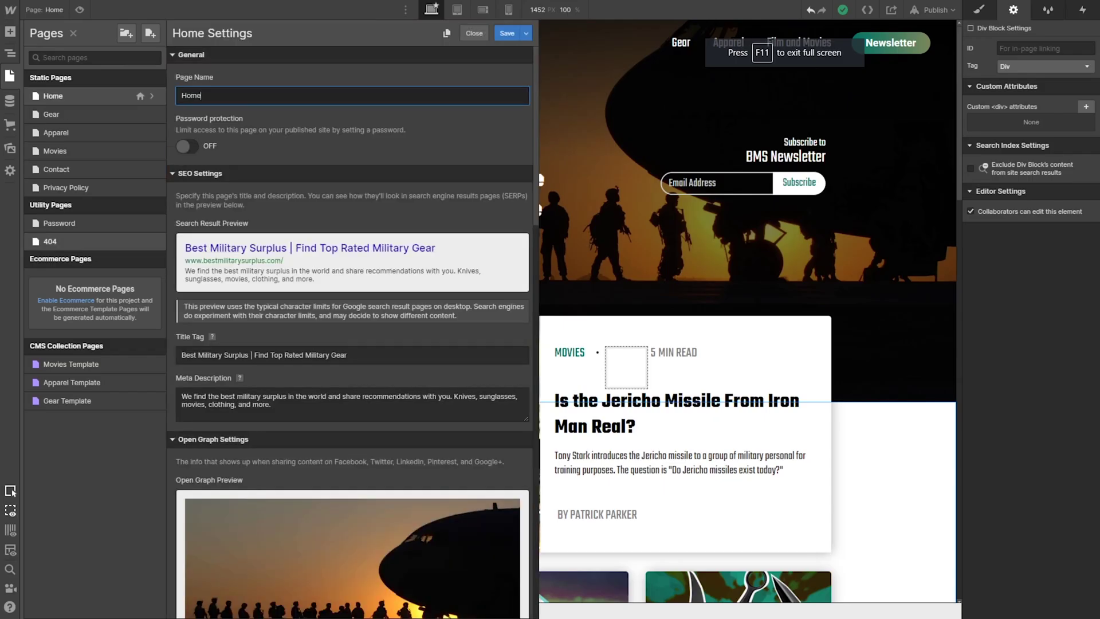
{"action": "scroll", "coordinate": [353, 343], "scroll_direction": "down", "scroll_amount": 5}
{"action": "scroll", "coordinate": [352, 344], "scroll_direction": "down", "scroll_amount": 5}
{"action": "scroll", "coordinate": [352, 345], "scroll_direction": "down", "scroll_amount": 3}
{"action": "scroll", "coordinate": [352, 344], "scroll_direction": "down", "scroll_amount": 4}
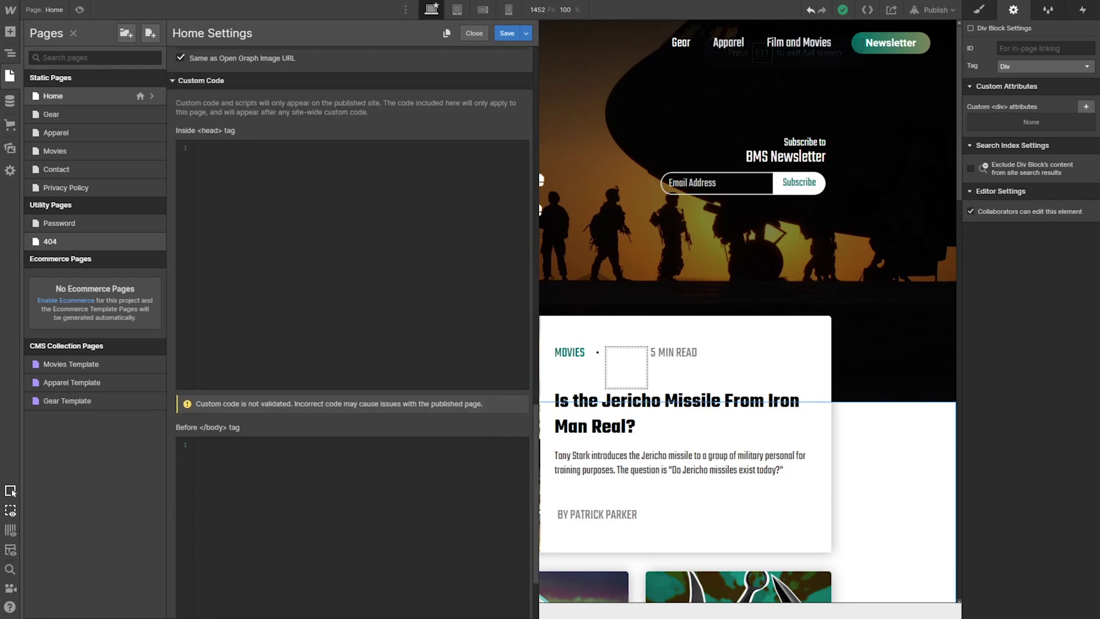
{"action": "scroll", "coordinate": [353, 344], "scroll_direction": "down", "scroll_amount": 1}
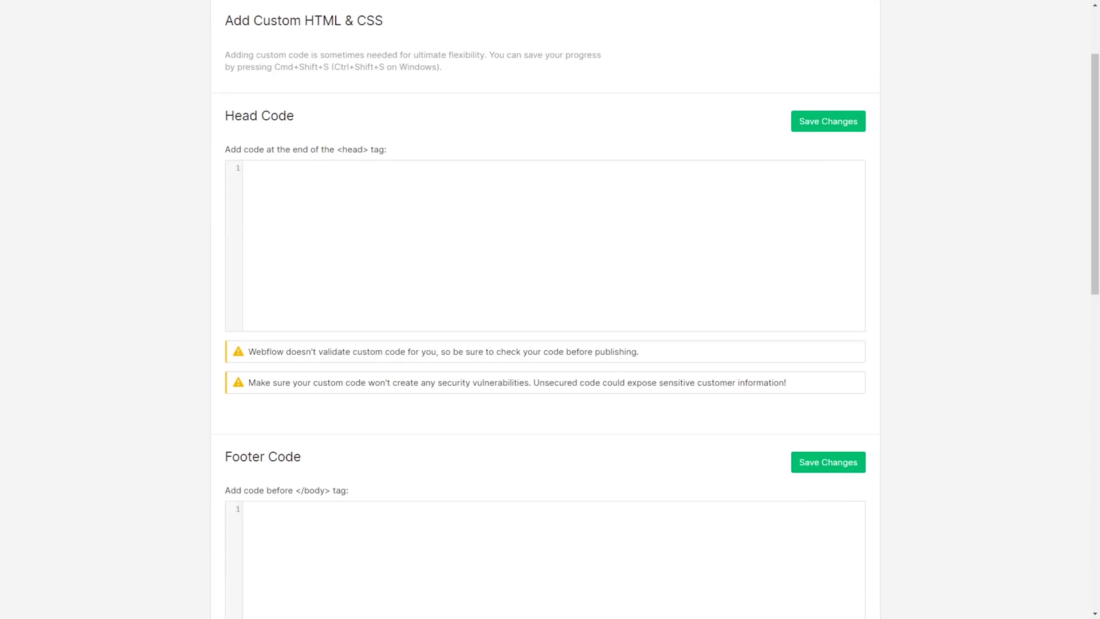
{"action": "scroll", "coordinate": [550, 310], "scroll_direction": "down", "scroll_amount": 1}
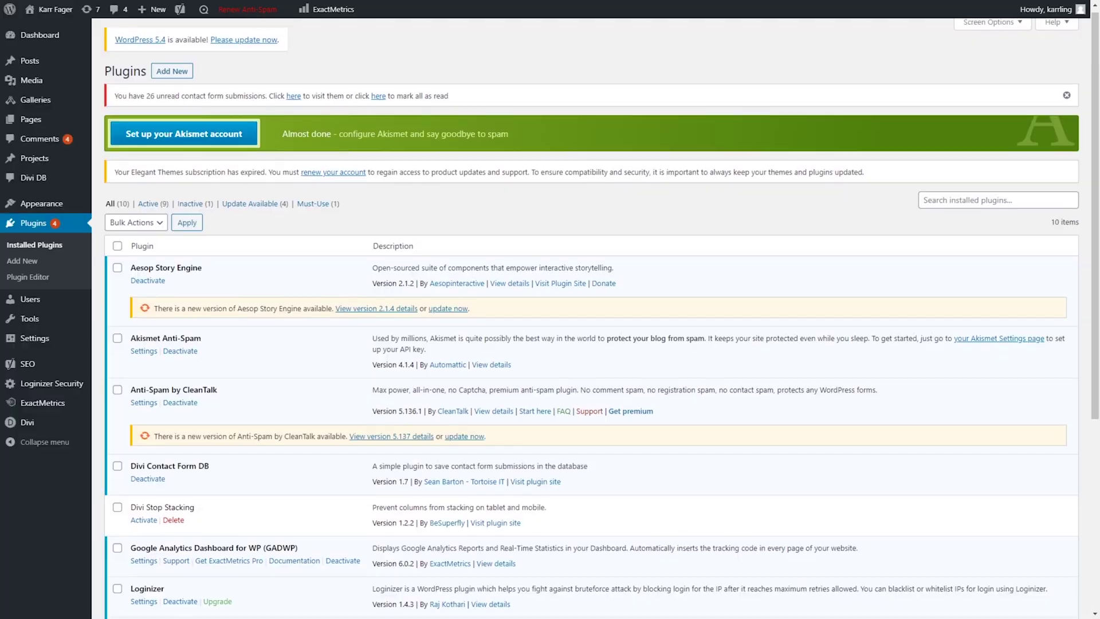
{"action": "scroll", "coordinate": [585, 344], "scroll_direction": "down", "scroll_amount": 1}
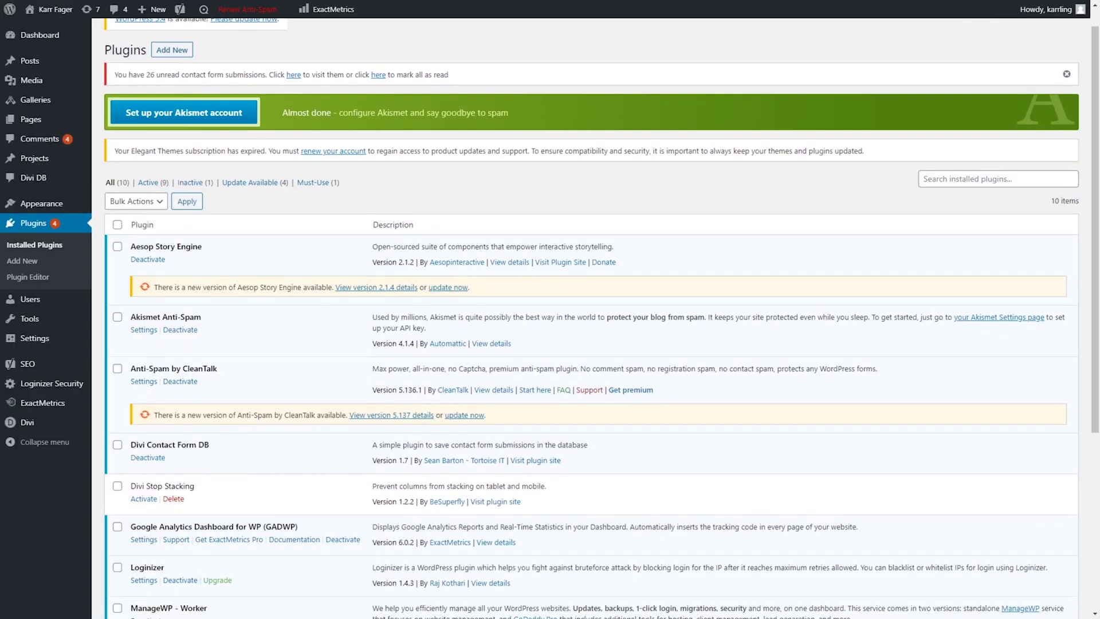
{"action": "scroll", "coordinate": [585, 344], "scroll_direction": "down", "scroll_amount": 1}
{"action": "scroll", "coordinate": [585, 344], "scroll_direction": "down", "scroll_amount": 1}
{"action": "scroll", "coordinate": [584, 344], "scroll_direction": "down", "scroll_amount": 1}
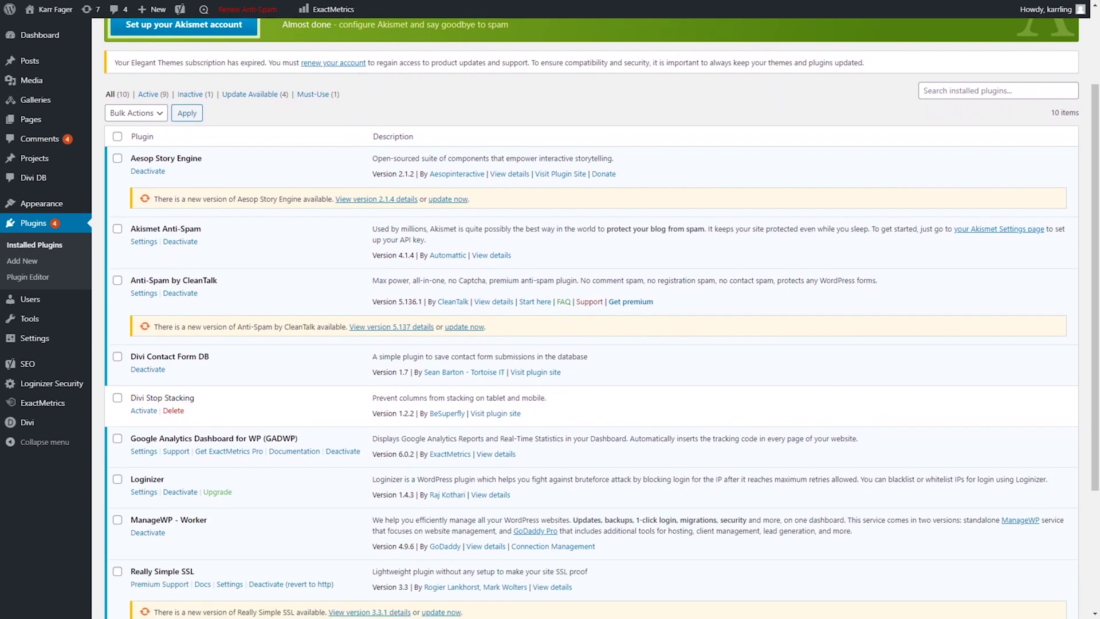
{"action": "scroll", "coordinate": [584, 344], "scroll_direction": "down", "scroll_amount": 1}
{"action": "scroll", "coordinate": [584, 344], "scroll_direction": "down", "scroll_amount": 1}
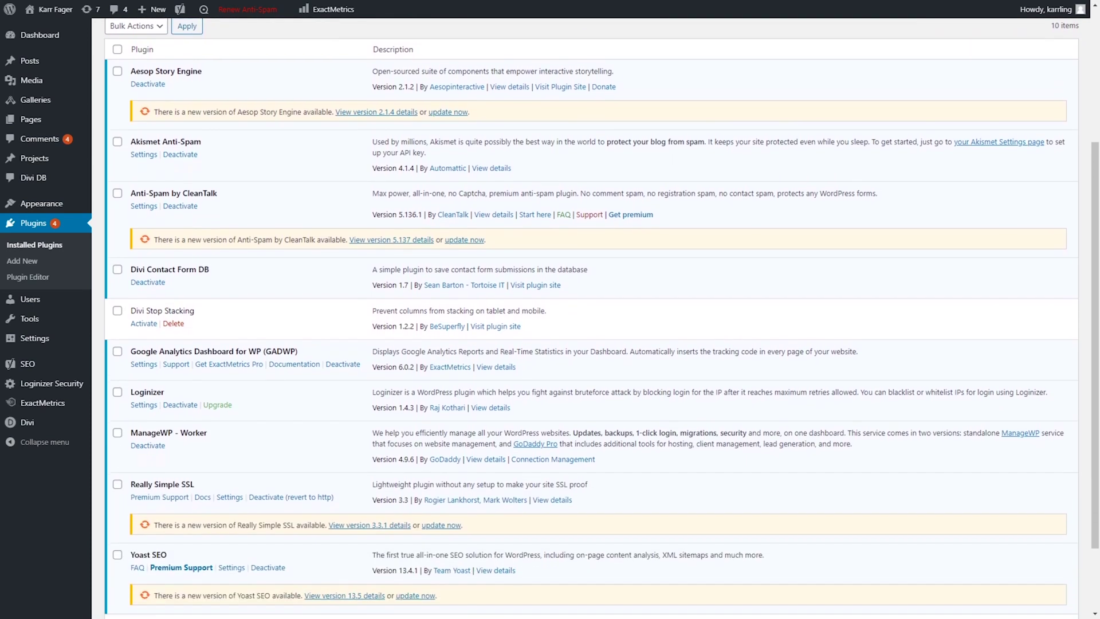
{"action": "scroll", "coordinate": [585, 343], "scroll_direction": "down", "scroll_amount": 1}
{"action": "scroll", "coordinate": [584, 344], "scroll_direction": "down", "scroll_amount": 1}
{"action": "scroll", "coordinate": [584, 344], "scroll_direction": "down", "scroll_amount": 1}
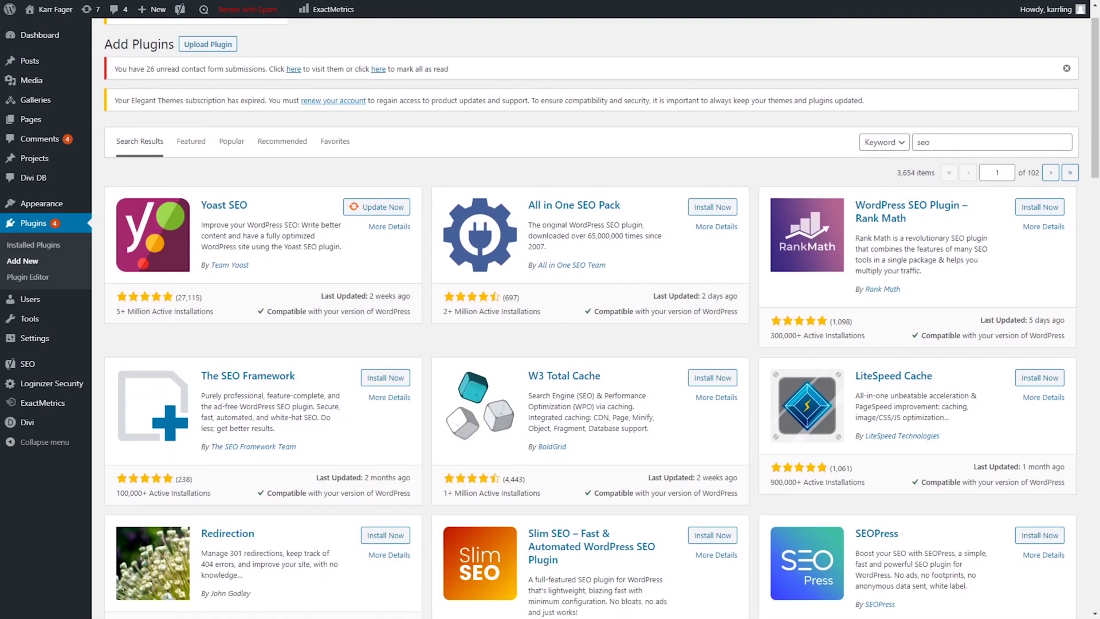
{"action": "scroll", "coordinate": [585, 344], "scroll_direction": "down", "scroll_amount": 1}
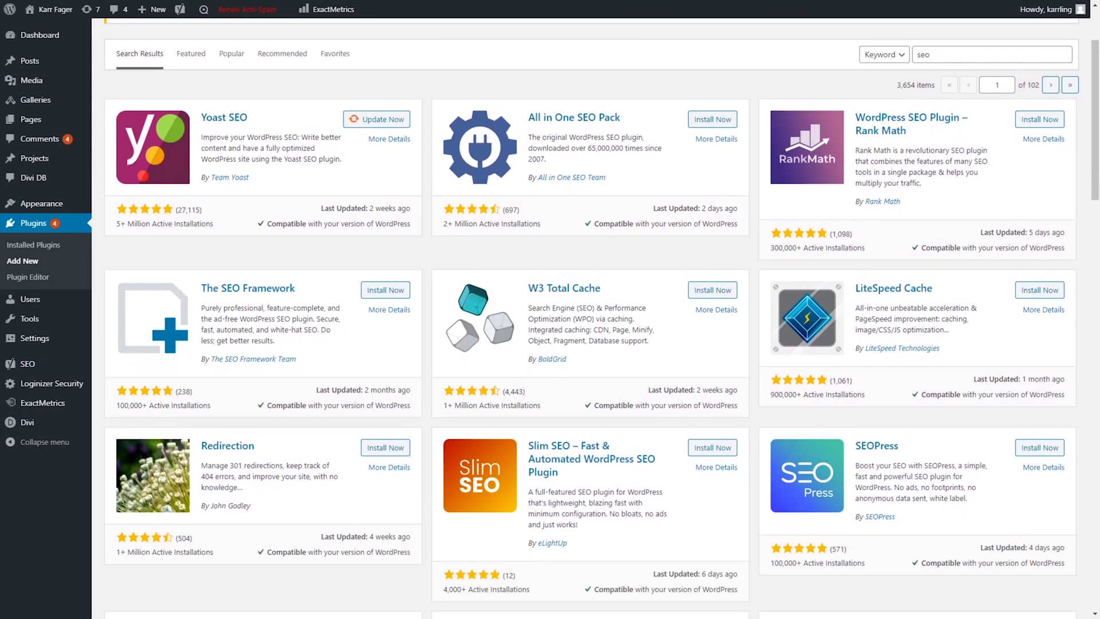
{"action": "scroll", "coordinate": [585, 344], "scroll_direction": "down", "scroll_amount": 1}
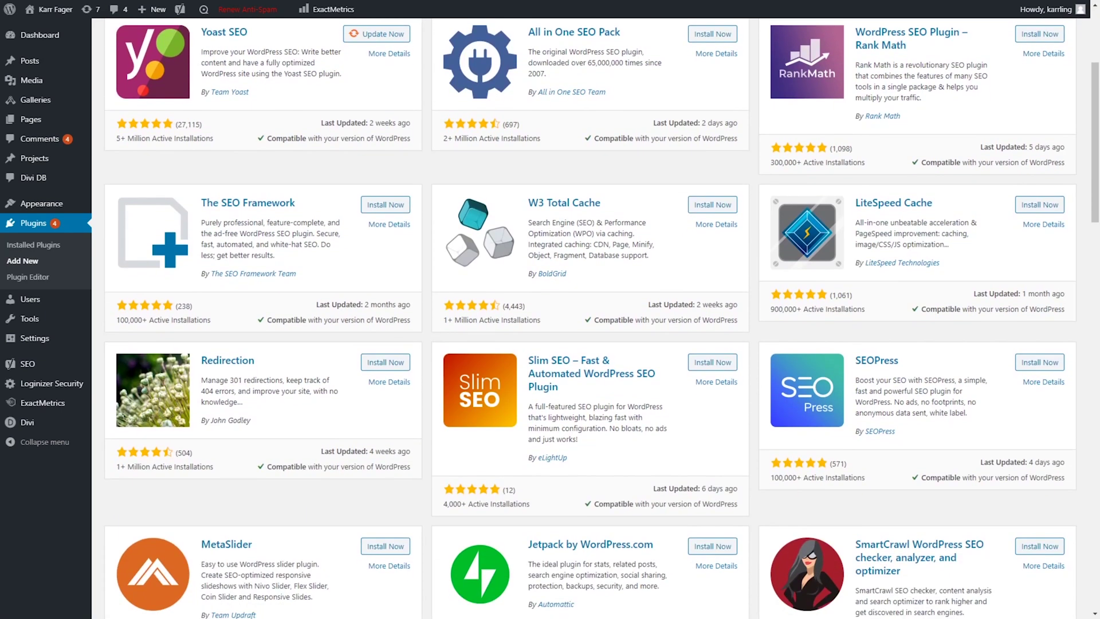
{"action": "scroll", "coordinate": [585, 344], "scroll_direction": "down", "scroll_amount": 1}
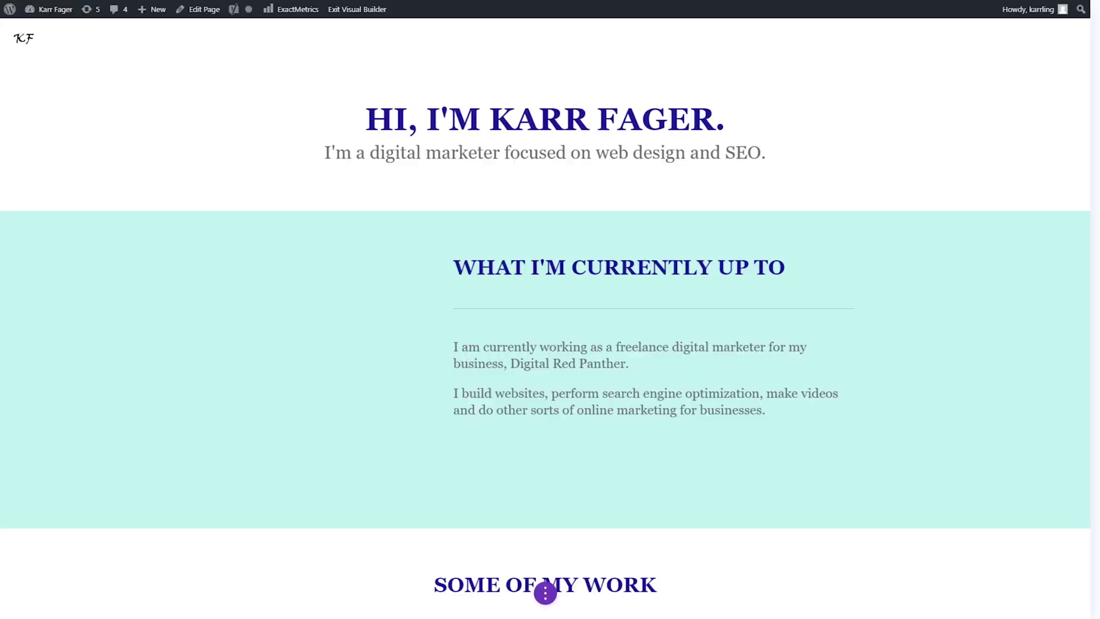
{"action": "scroll", "coordinate": [550, 344], "scroll_direction": "down", "scroll_amount": 3}
Review the Digital Red Panther button's link settings and save the button.
{"action": "left_click", "coordinate": [631, 236]}
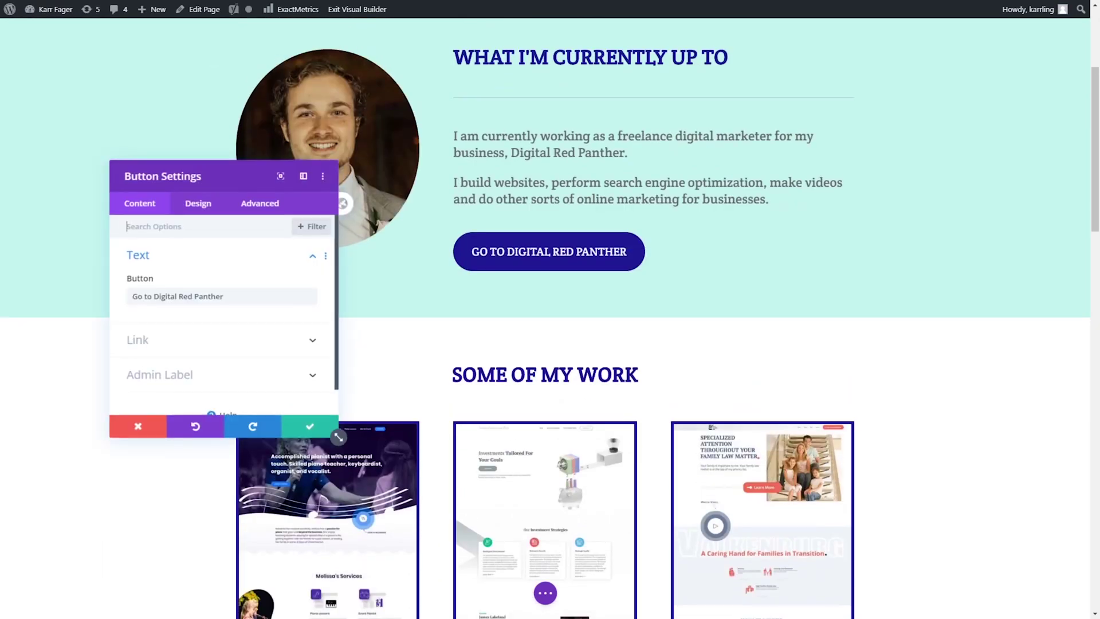
{"action": "left_click", "coordinate": [139, 339]}
{"action": "type", "text": "https://www.digitalredpanther.com/"}
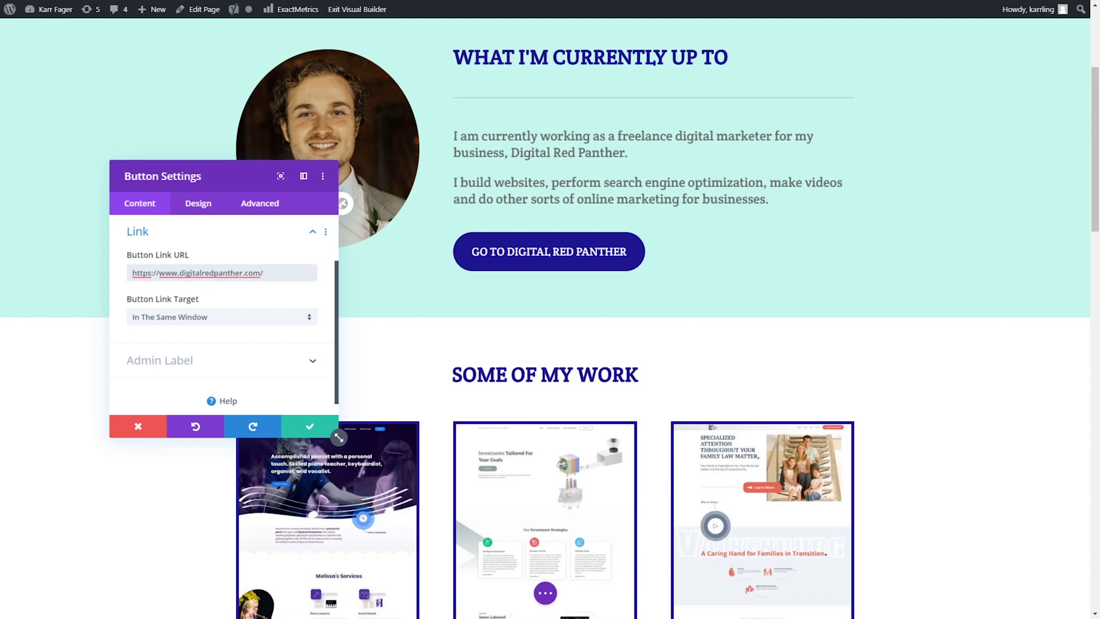
{"action": "left_click", "coordinate": [310, 426]}
{"action": "scroll", "coordinate": [327, 412], "scroll_direction": "down", "scroll_amount": 2}
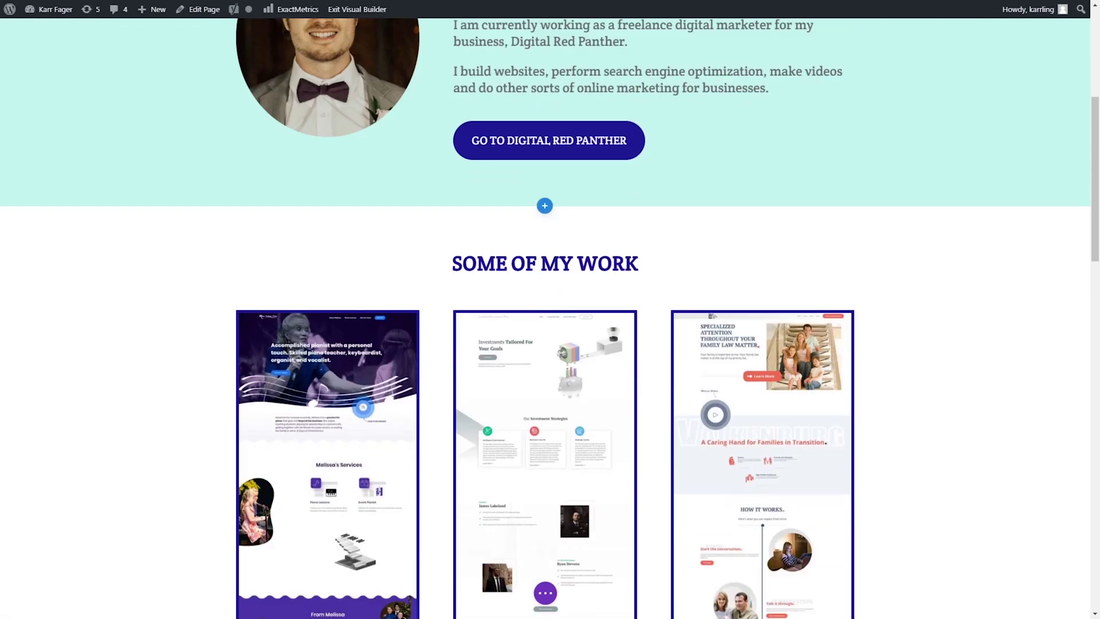
{"action": "scroll", "coordinate": [328, 412], "scroll_direction": "down", "scroll_amount": 2}
{"action": "scroll", "coordinate": [327, 412], "scroll_direction": "down", "scroll_amount": 3}
{"action": "scroll", "coordinate": [344, 259], "scroll_direction": "down", "scroll_amount": 2}
Open a portfolio image's settings and start uploading a replacement image from the media library.
{"action": "left_click", "coordinate": [304, 315]}
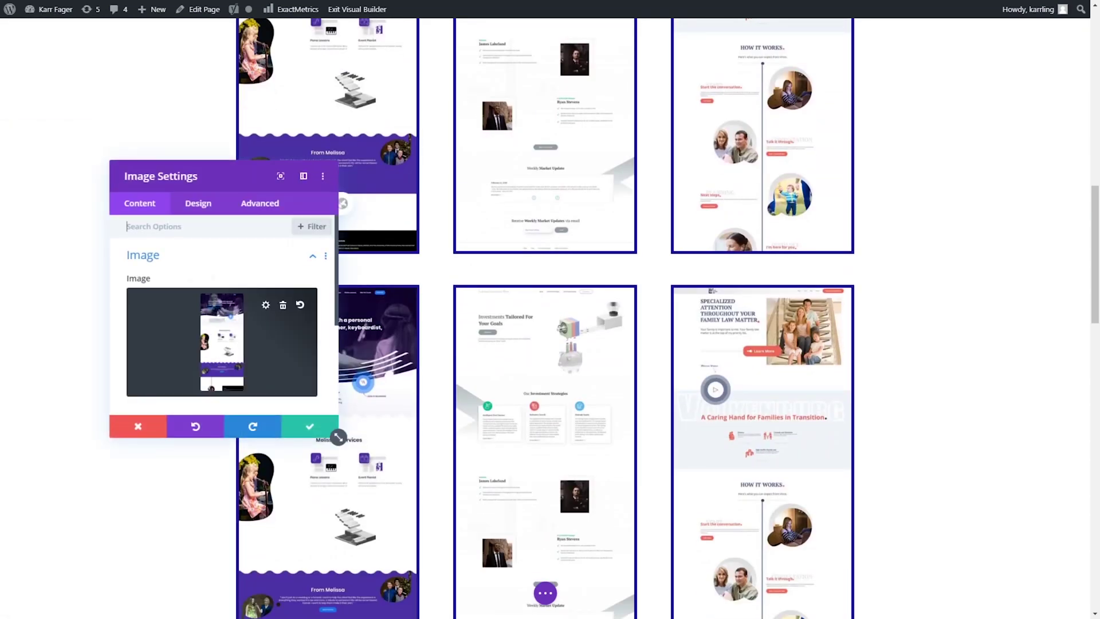
{"action": "left_click", "coordinate": [221, 344]}
{"action": "left_click", "coordinate": [606, 275]}
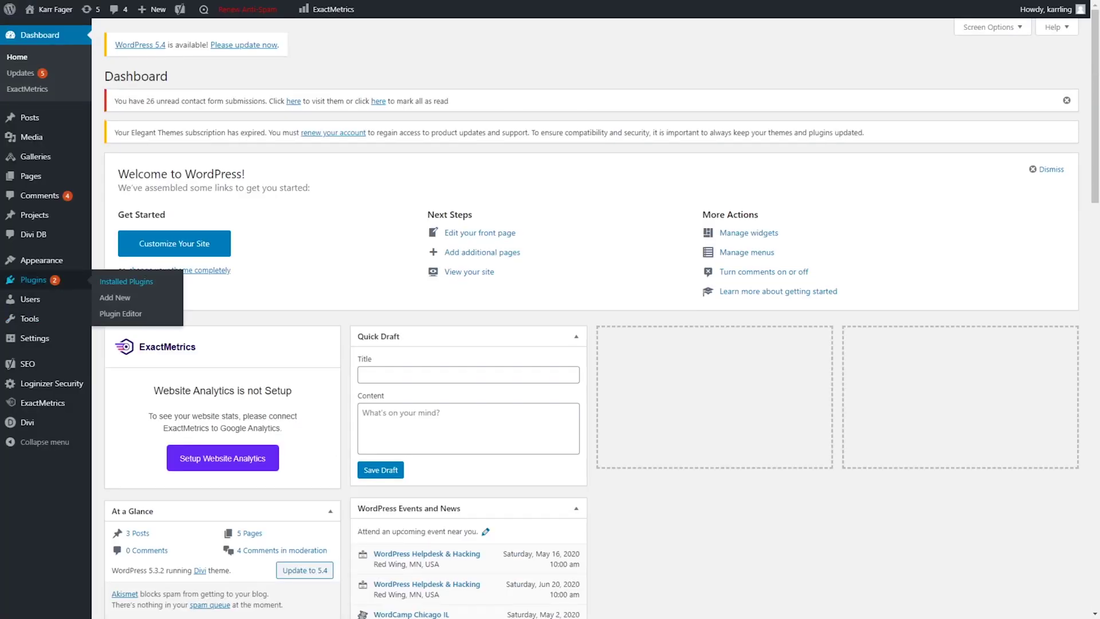
Select every installed plugin and apply the Update bulk action.
{"action": "left_click", "coordinate": [33, 280]}
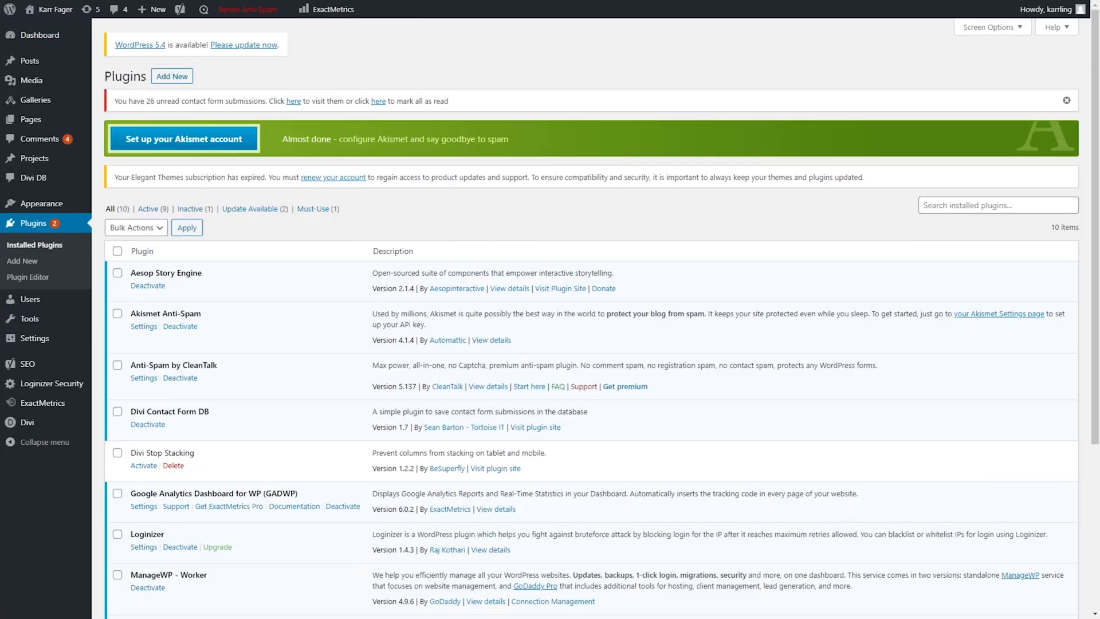
{"action": "left_click", "coordinate": [117, 251]}
{"action": "left_click", "coordinate": [135, 227]}
{"action": "left_click", "coordinate": [123, 277]}
{"action": "left_click", "coordinate": [187, 227]}
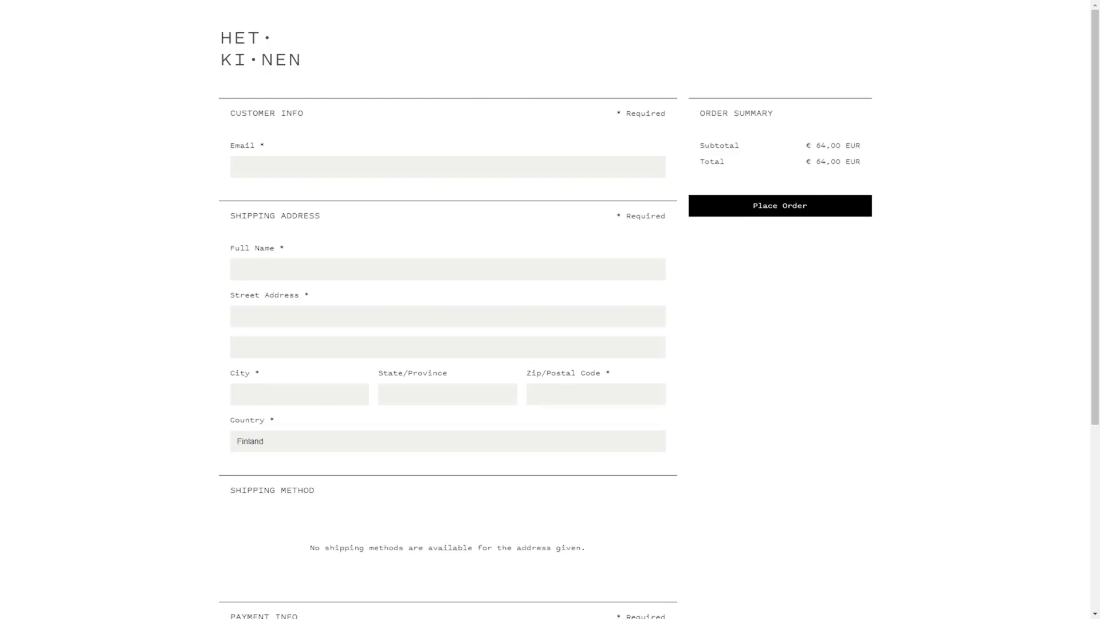
Start filling in the checkout Email field.
{"action": "left_click", "coordinate": [344, 165]}
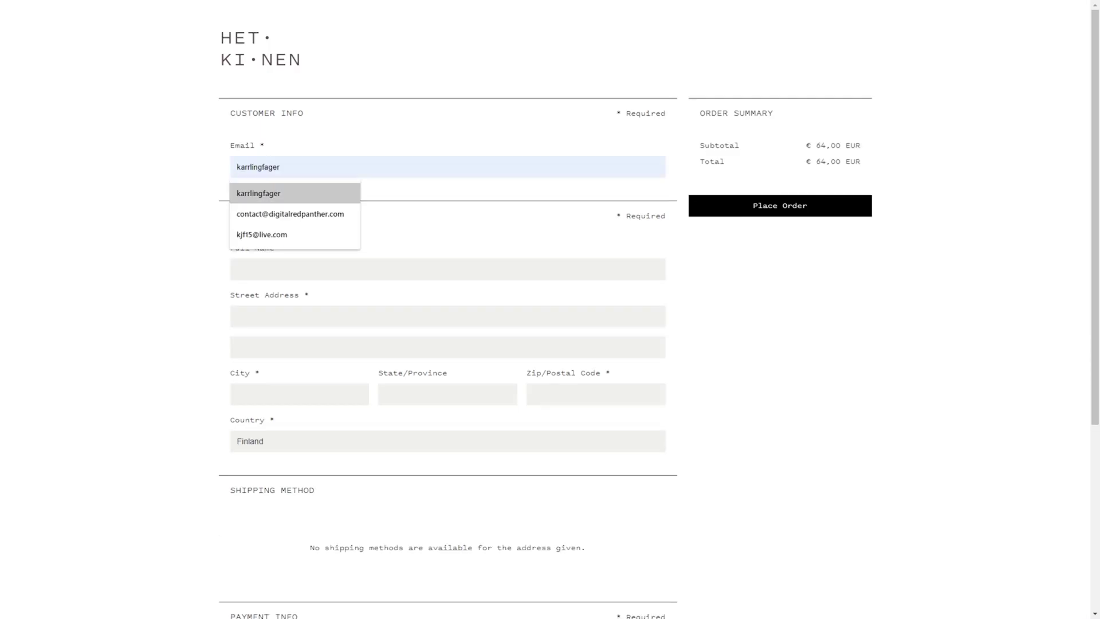
{"action": "type", "text": "tghu"}
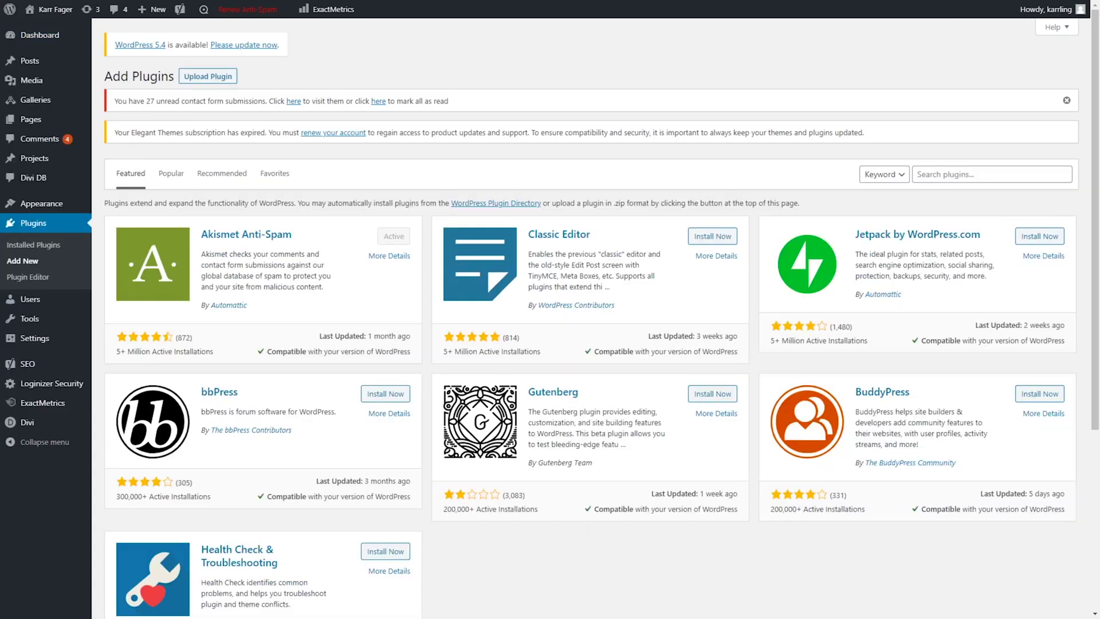
{"action": "type", "text": "woocommerce"}
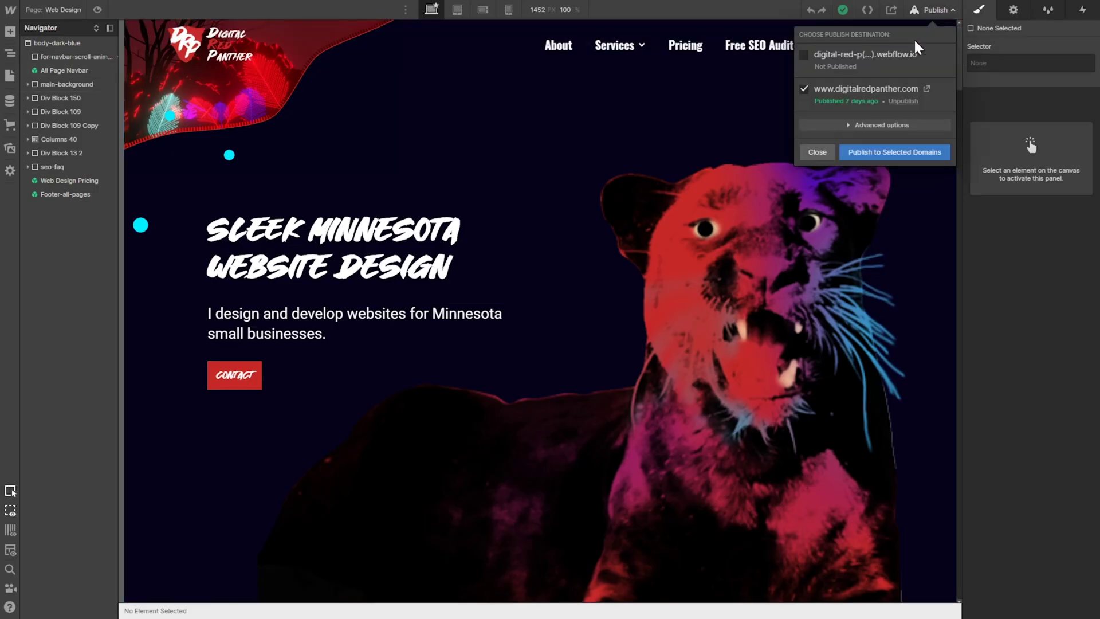
Publish the Webflow site to its selected domain, then open SiteGround's WordPress Staging tool.
{"action": "left_click", "coordinate": [882, 157]}
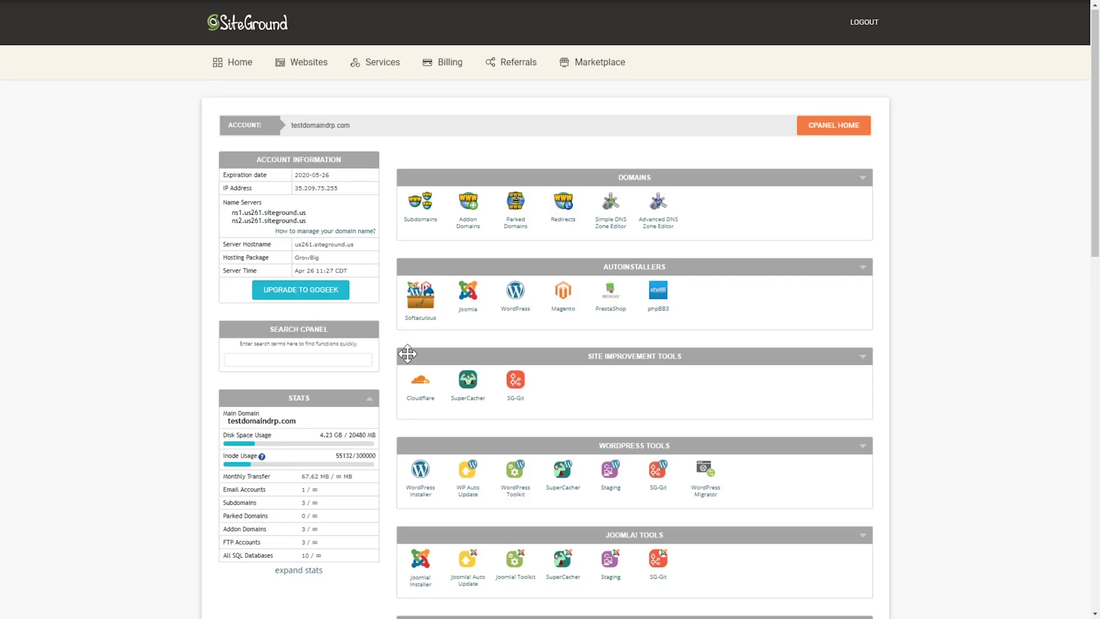
{"action": "scroll", "coordinate": [405, 352], "scroll_direction": "down", "scroll_amount": 3}
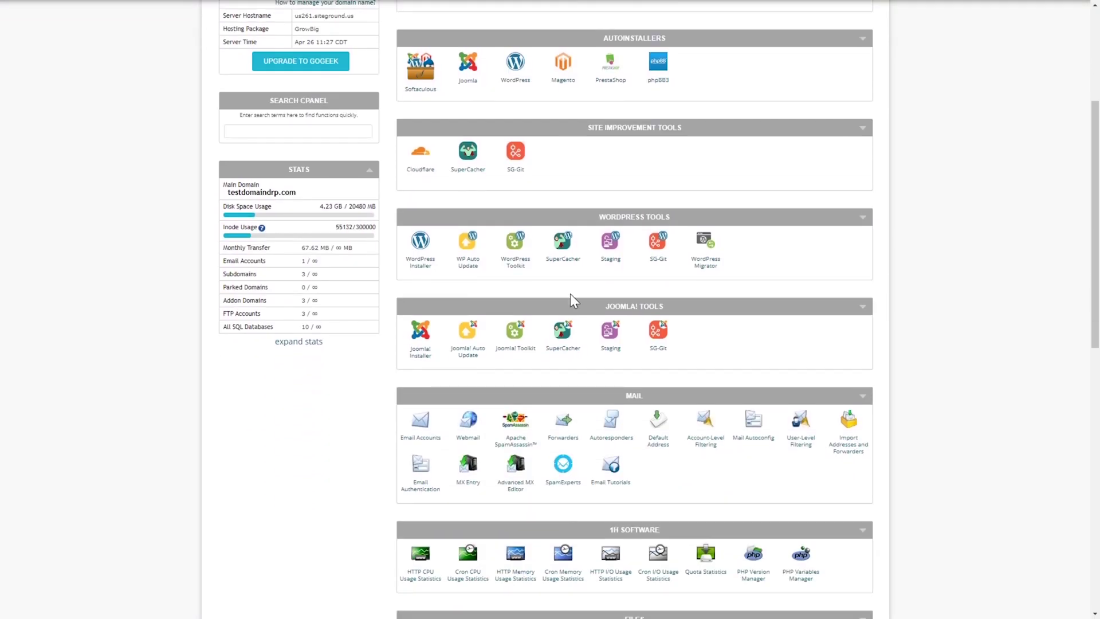
{"action": "left_click", "coordinate": [610, 249]}
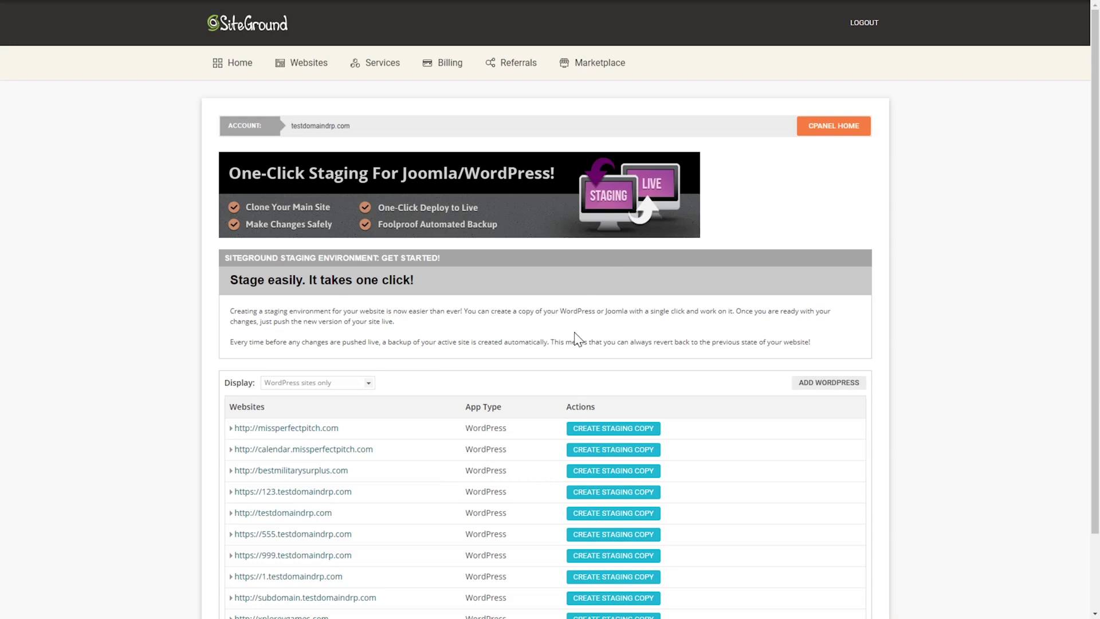
{"action": "scroll", "coordinate": [577, 338], "scroll_direction": "down", "scroll_amount": 2}
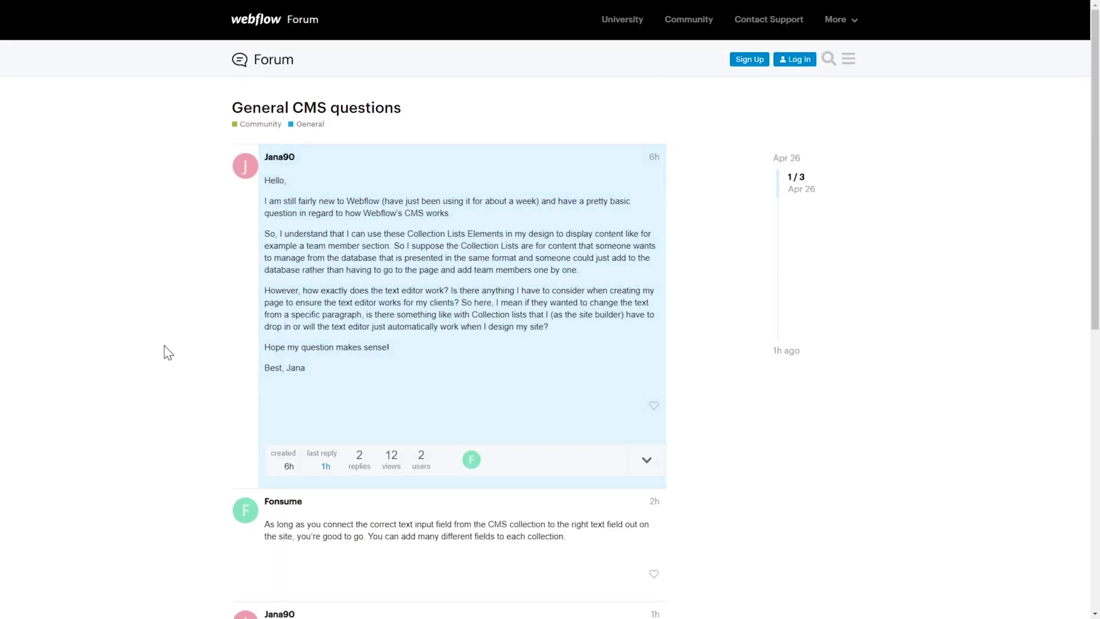
{"action": "scroll", "coordinate": [168, 353], "scroll_direction": "down", "scroll_amount": 1}
{"action": "scroll", "coordinate": [168, 352], "scroll_direction": "down", "scroll_amount": 2}
{"action": "scroll", "coordinate": [167, 353], "scroll_direction": "down", "scroll_amount": 2}
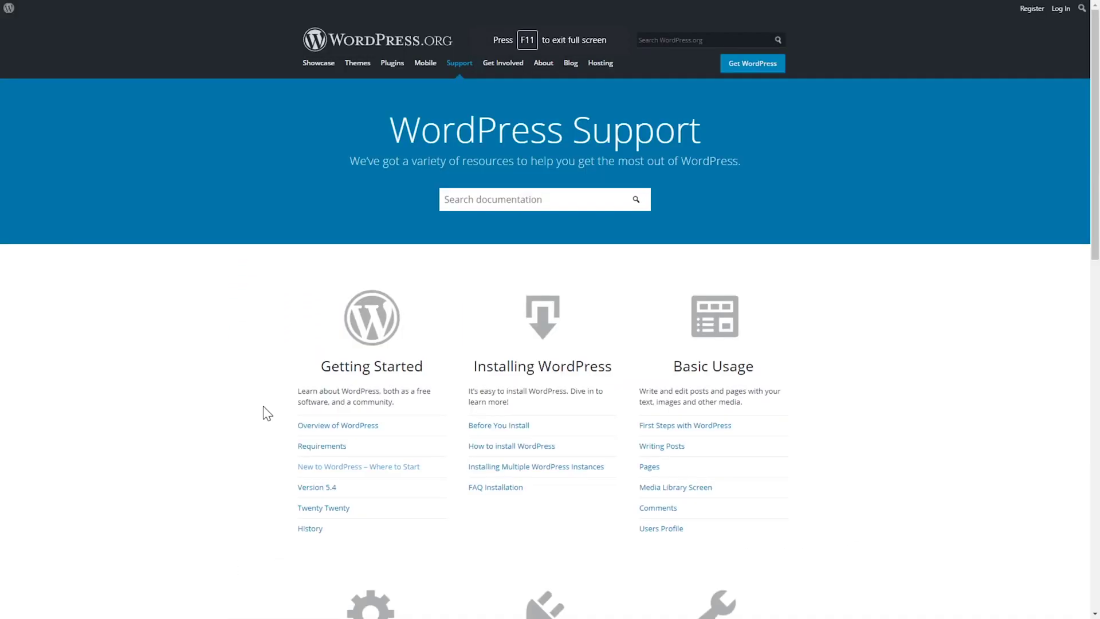
Read the Overview of WordPress article and its standard features list, then SiteGround's WordPress Tutorial.
{"action": "left_click", "coordinate": [311, 427]}
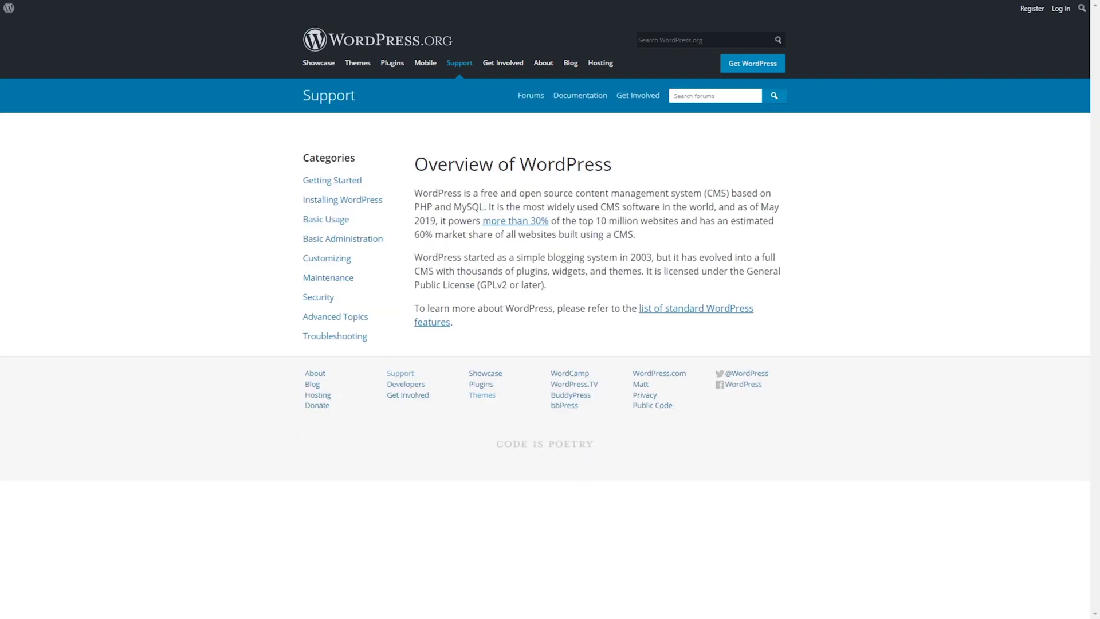
{"action": "left_click", "coordinate": [682, 311]}
{"action": "scroll", "coordinate": [570, 393], "scroll_direction": "down", "scroll_amount": 2}
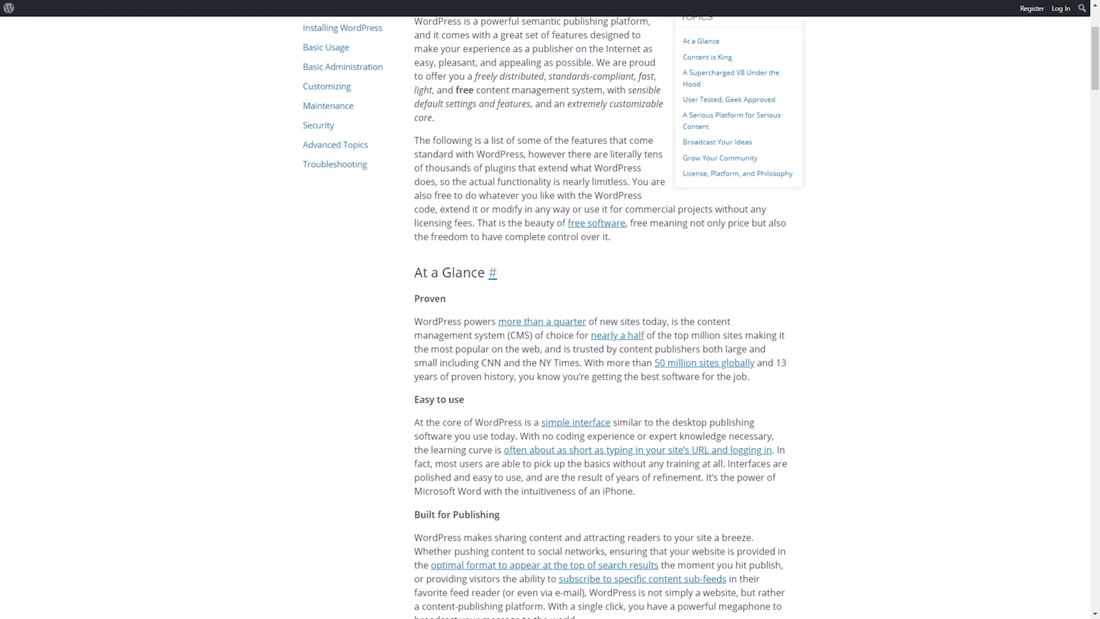
{"action": "scroll", "coordinate": [572, 393], "scroll_direction": "down", "scroll_amount": 2}
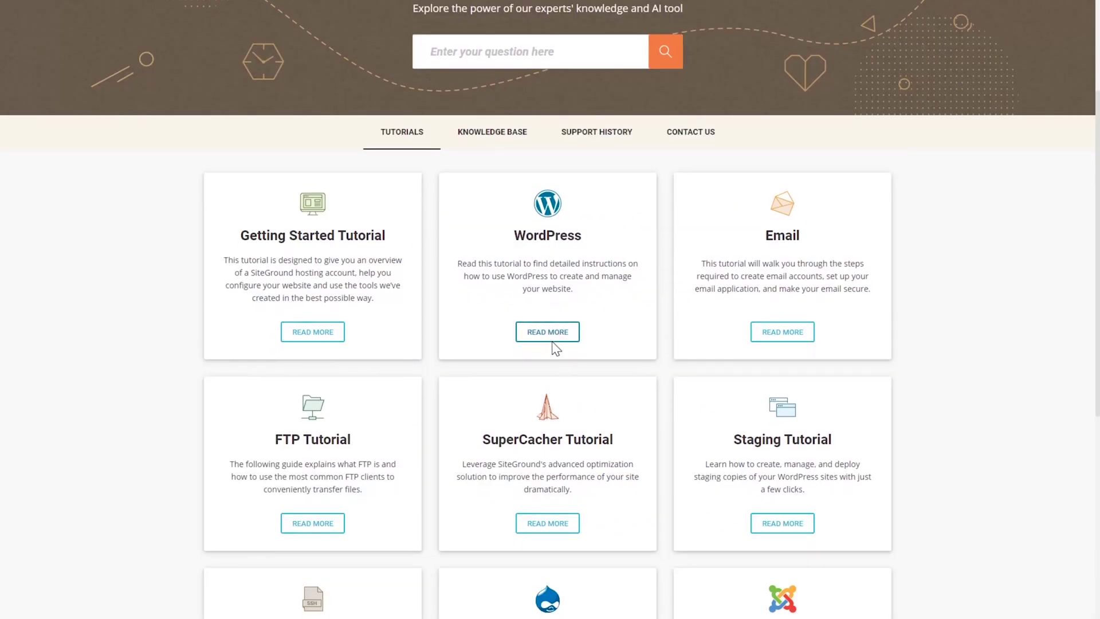
{"action": "left_click", "coordinate": [553, 340]}
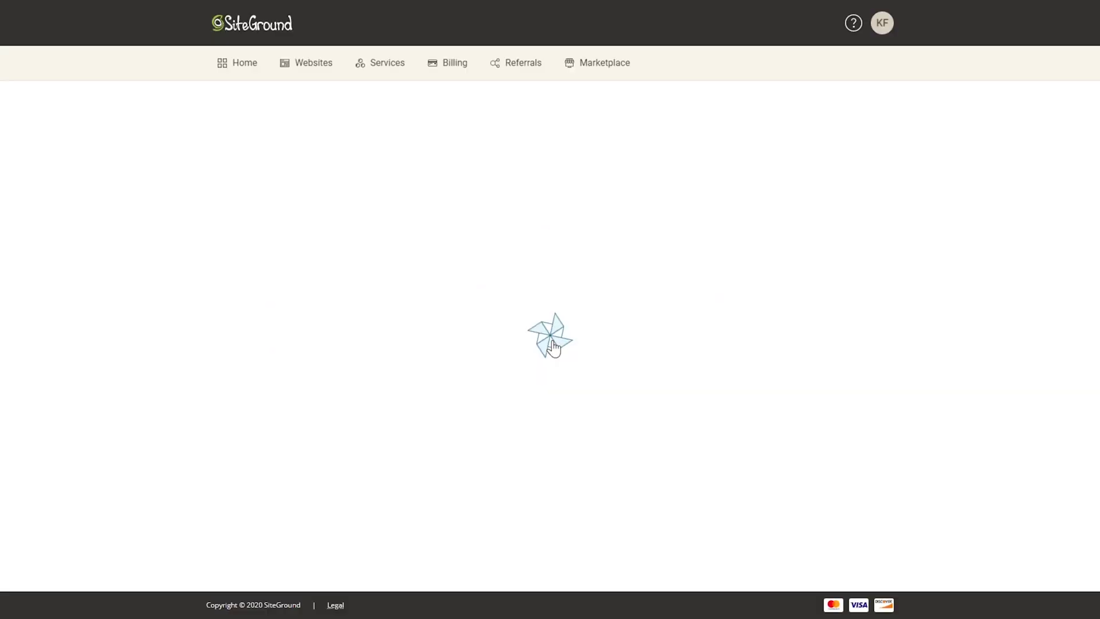
{"action": "scroll", "coordinate": [557, 347], "scroll_direction": "down", "scroll_amount": 1}
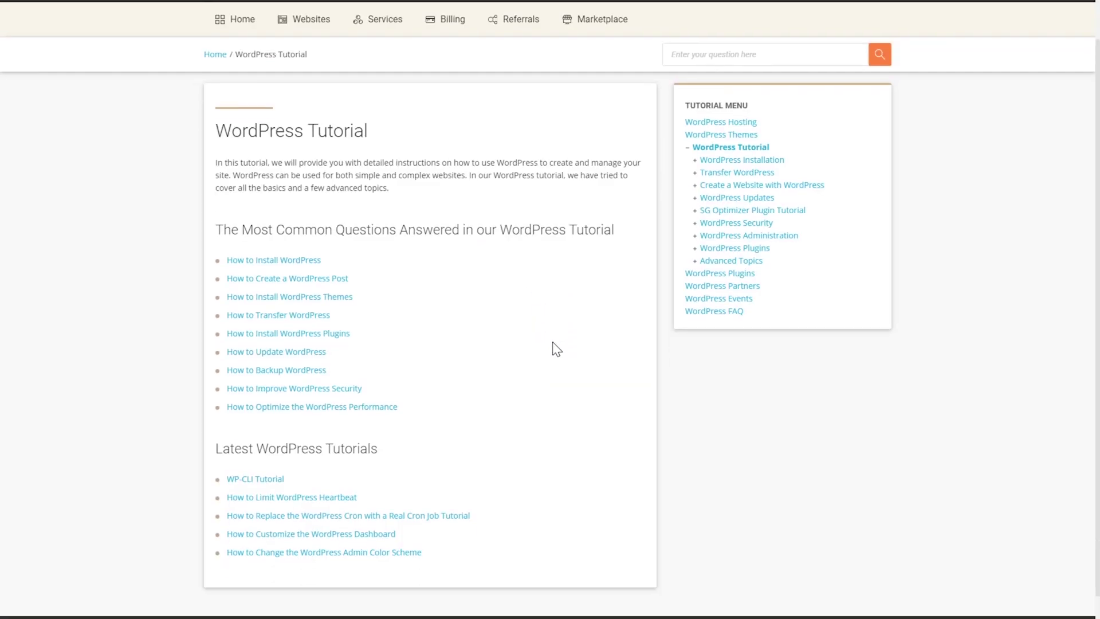